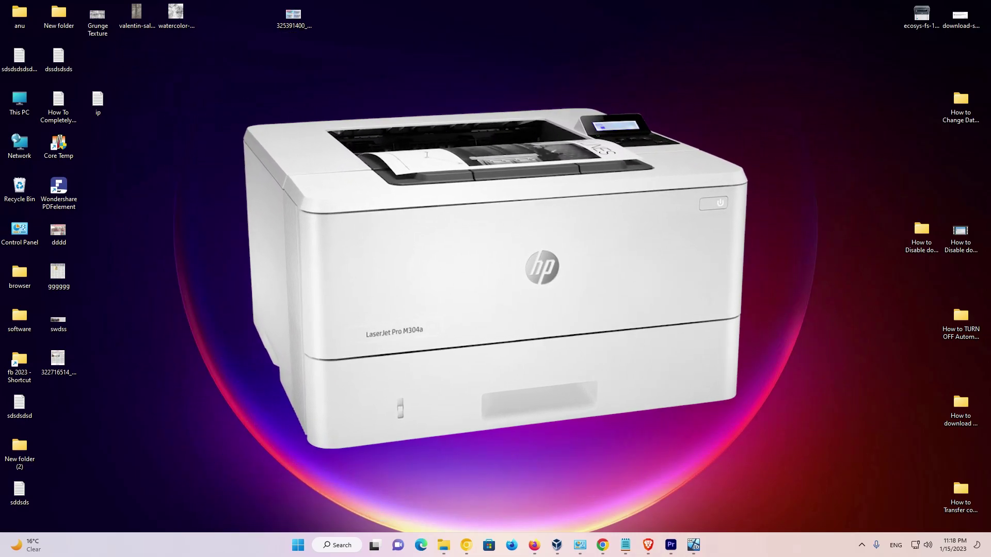
Rerun the M304a driver search and open HP's M304a support result in a new tab
{"action": "left_click", "coordinate": [468, 546]}
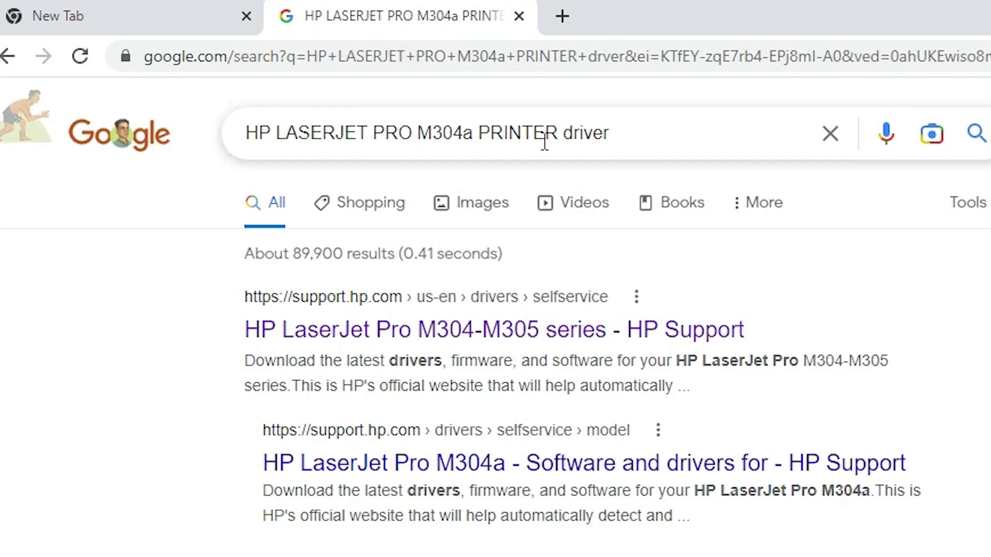
{"action": "left_click", "coordinate": [705, 140]}
{"action": "key", "text": "Return"}
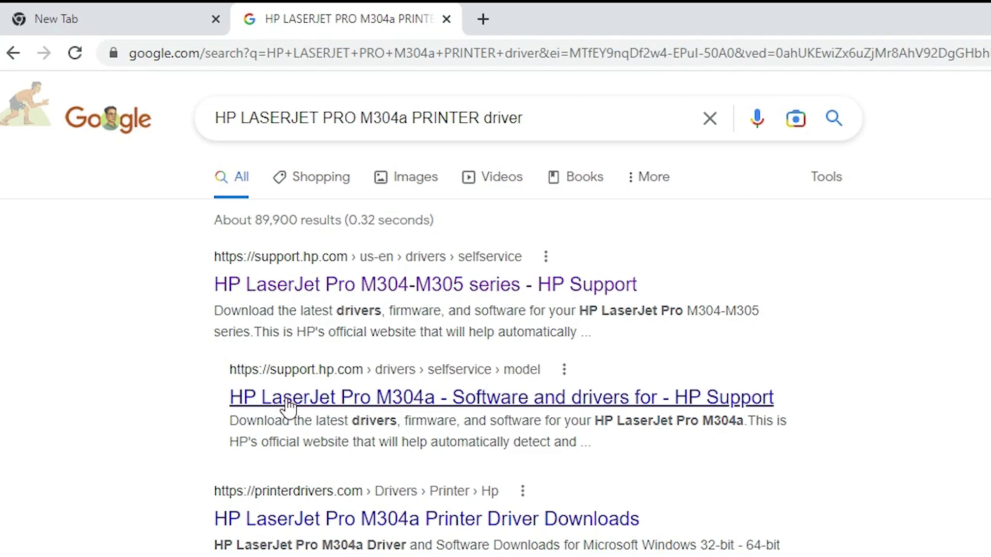
{"action": "right_click", "coordinate": [420, 406]}
{"action": "left_click", "coordinate": [475, 415]}
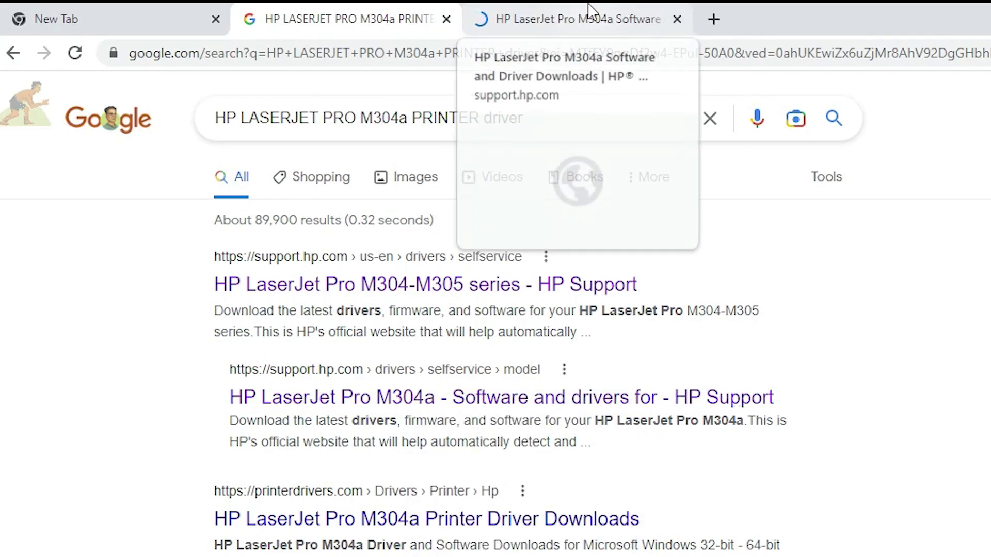
Download the M304a/M305d Printer Full Software Solution and show the Full_Webpack file in its folder
{"action": "left_click", "coordinate": [590, 9]}
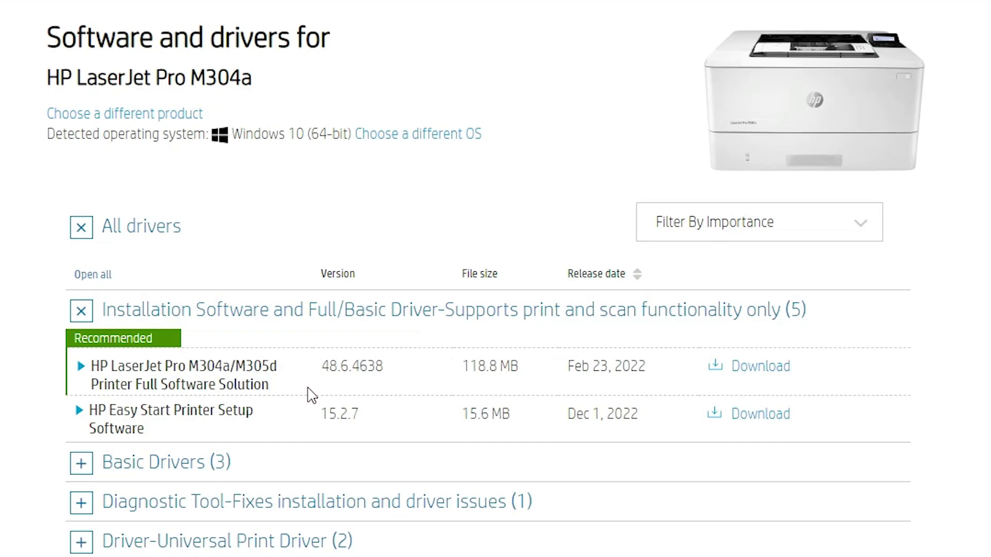
{"action": "left_click", "coordinate": [754, 380]}
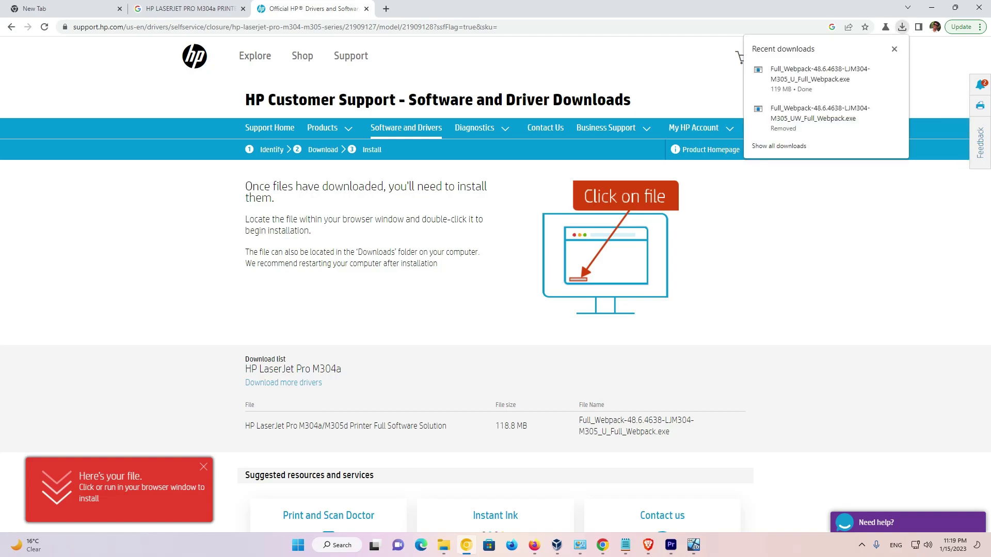
{"action": "left_click", "coordinate": [788, 147]}
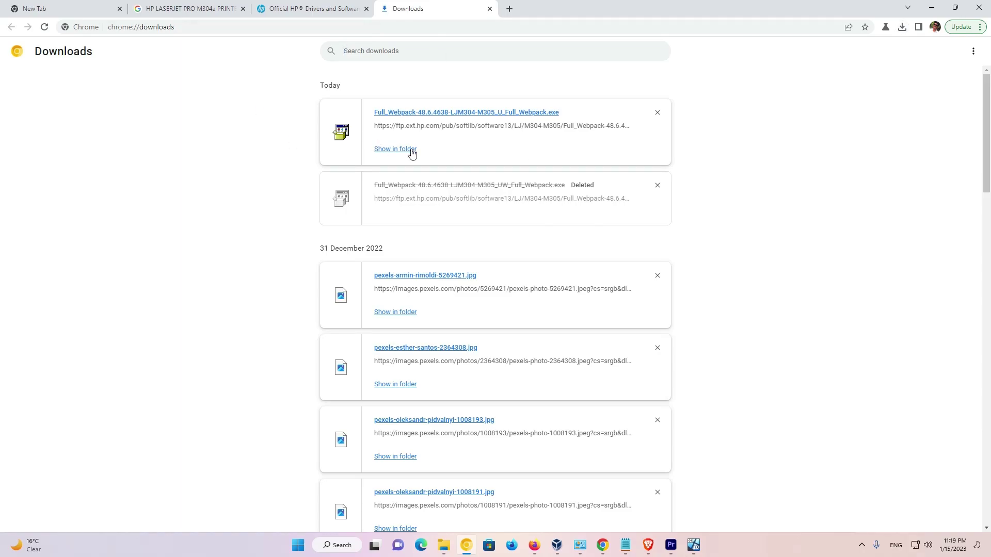
{"action": "left_click", "coordinate": [405, 150]}
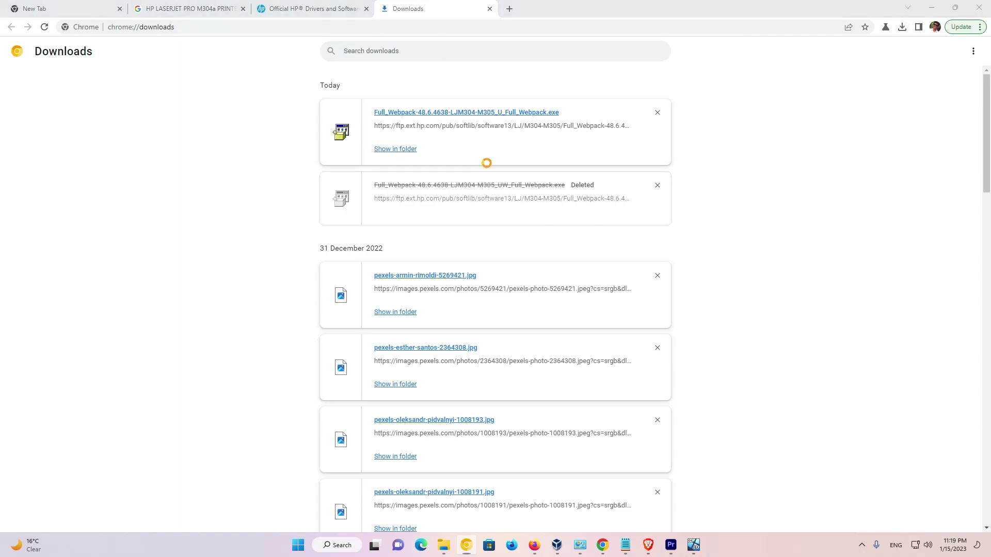
Move the Full_Webpack installer from Downloads onto the desktop and close the Downloads window
{"action": "left_click", "coordinate": [931, 7]}
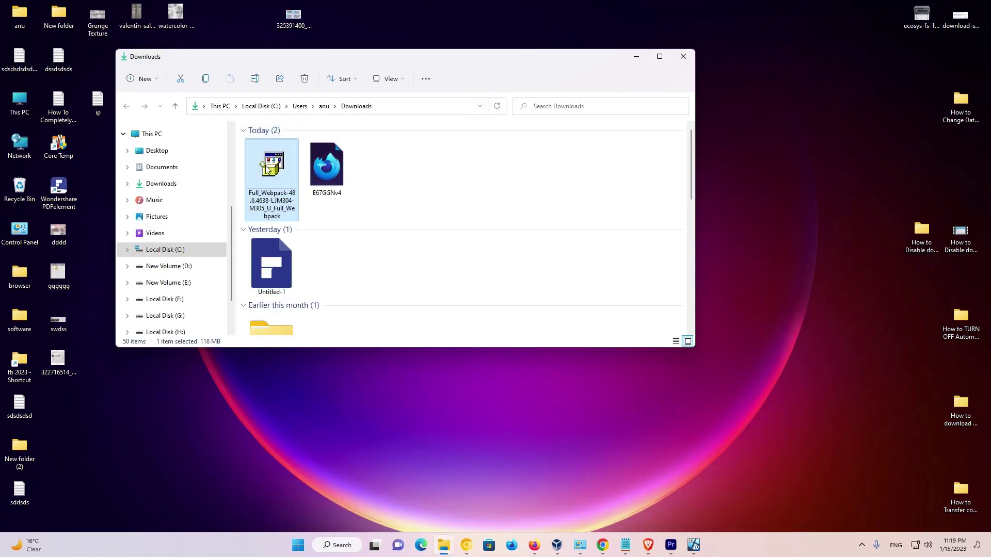
{"action": "left_click_drag", "start_coordinate": [270, 170], "coordinate": [178, 428]}
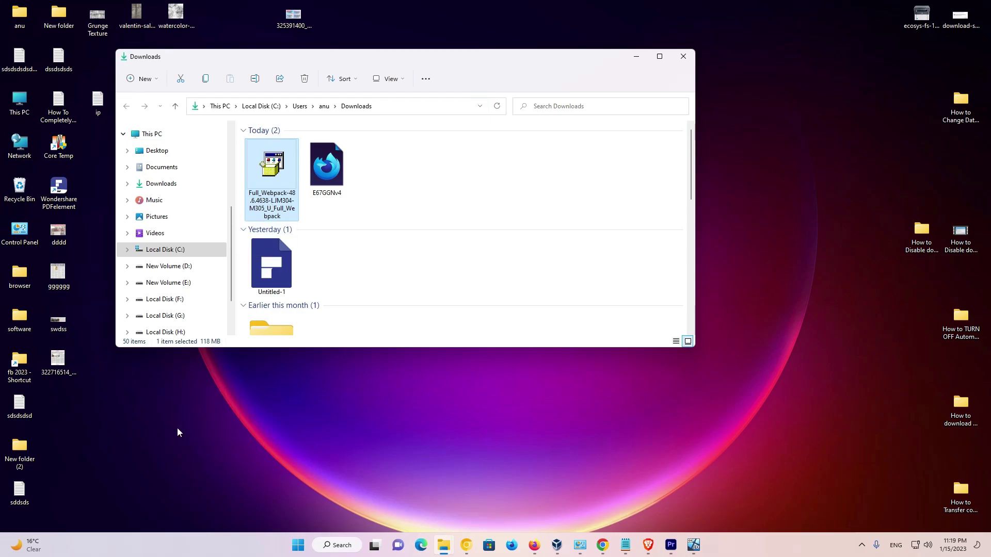
{"action": "left_click", "coordinate": [686, 60]}
{"action": "left_click_drag", "start_coordinate": [193, 393], "coordinate": [201, 290]}
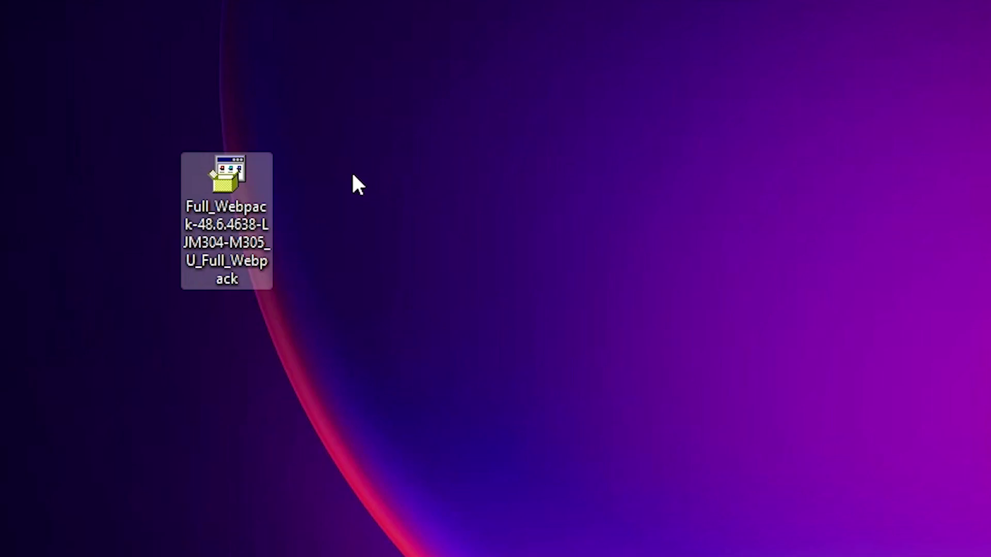
Extract the Full_Webpack installer with WinRAR into a Full_Webpack folder on the Desktop
{"action": "right_click", "coordinate": [227, 190]}
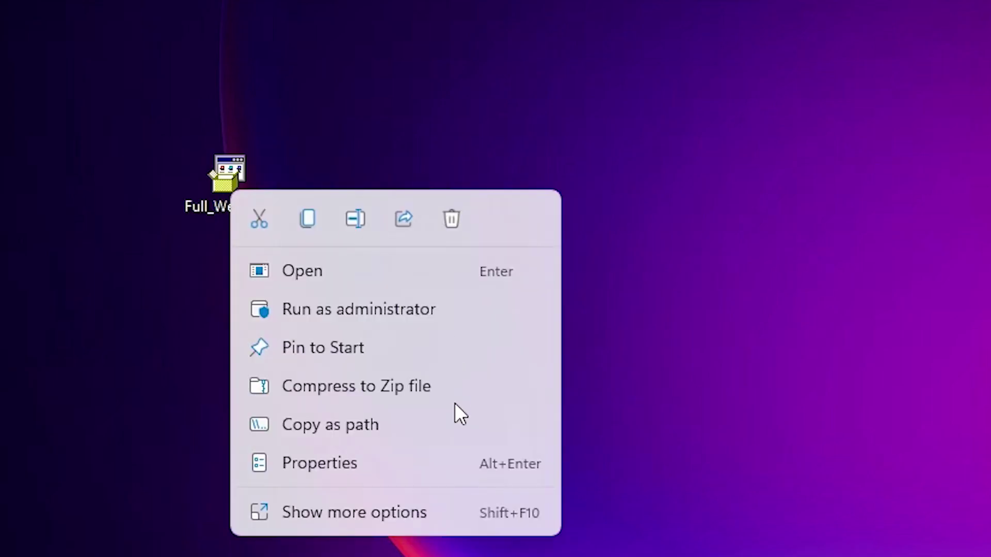
{"action": "left_click", "coordinate": [399, 514]}
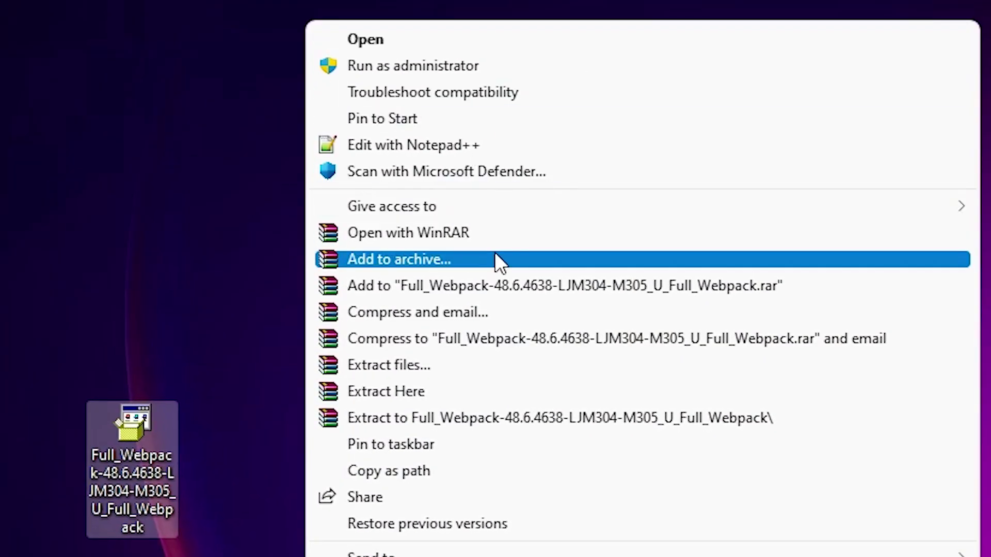
{"action": "left_click", "coordinate": [421, 370]}
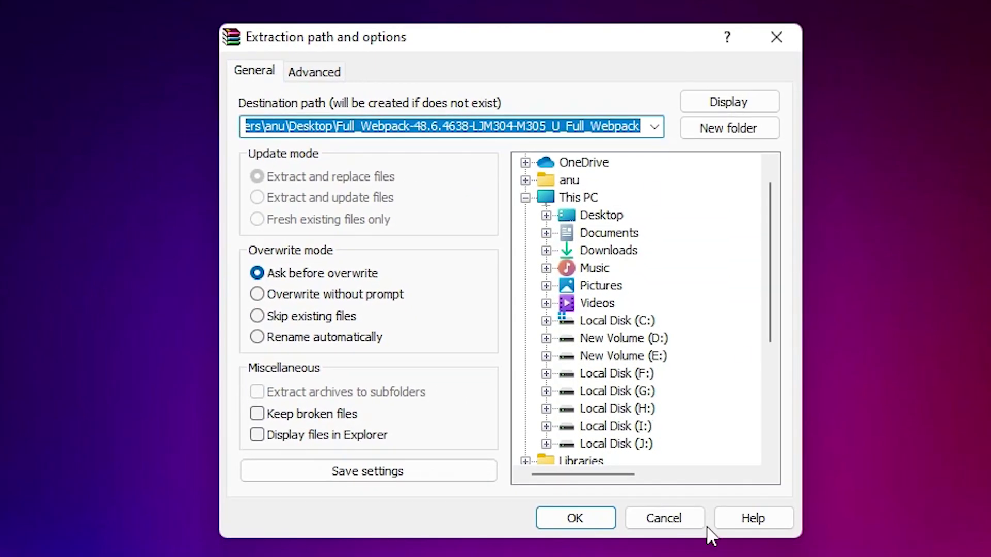
{"action": "left_click", "coordinate": [575, 518]}
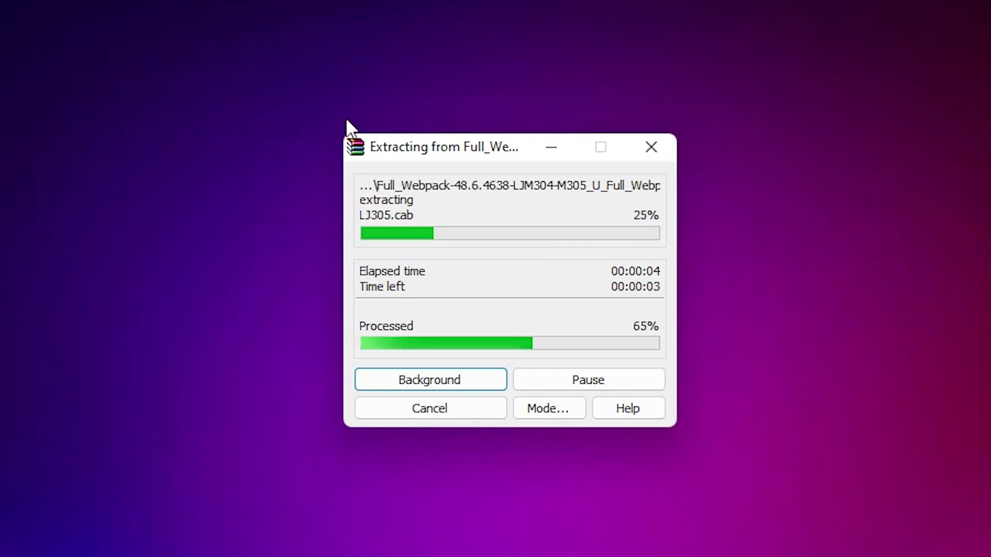
{"action": "left_click_drag", "start_coordinate": [59, 421], "coordinate": [197, 330]}
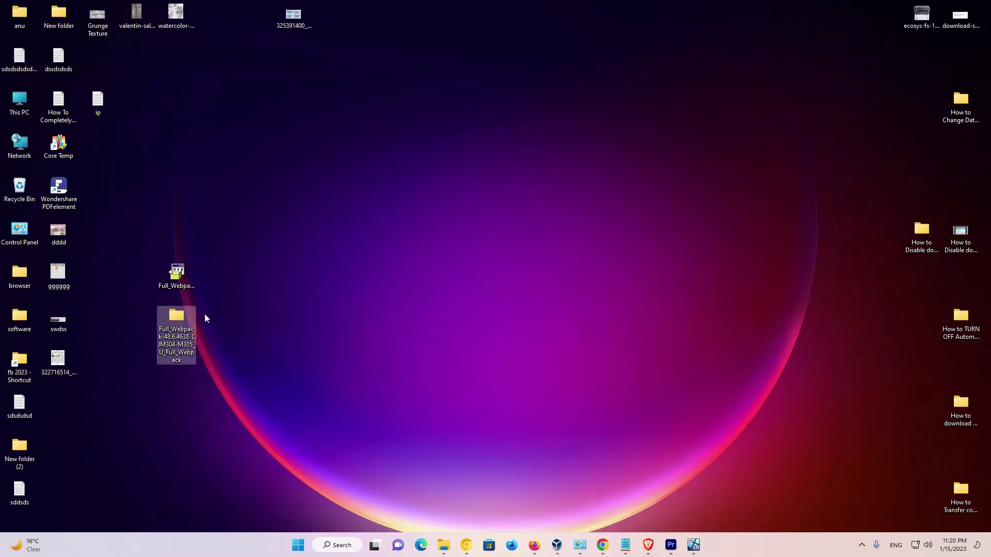
{"action": "double_click", "coordinate": [180, 330]}
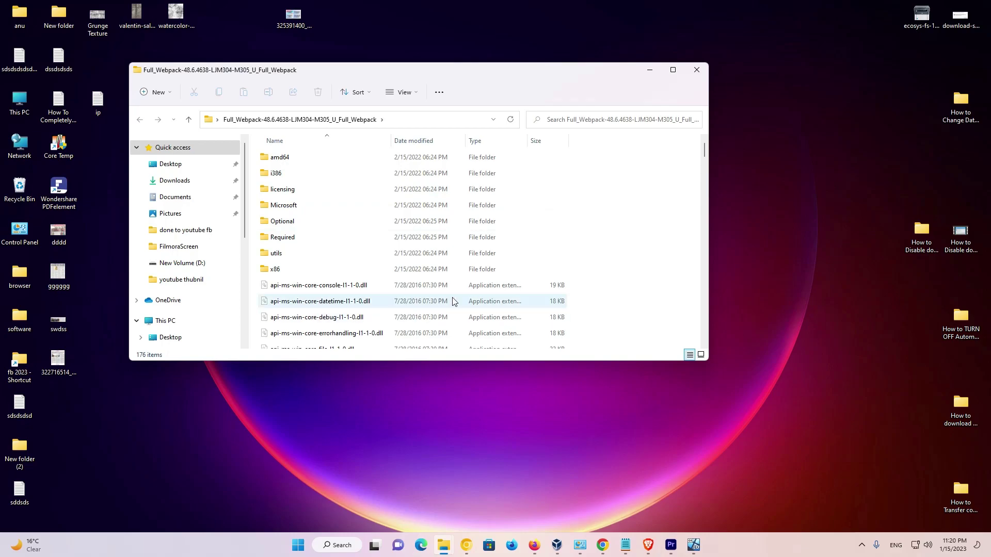
{"action": "left_click", "coordinate": [696, 70]}
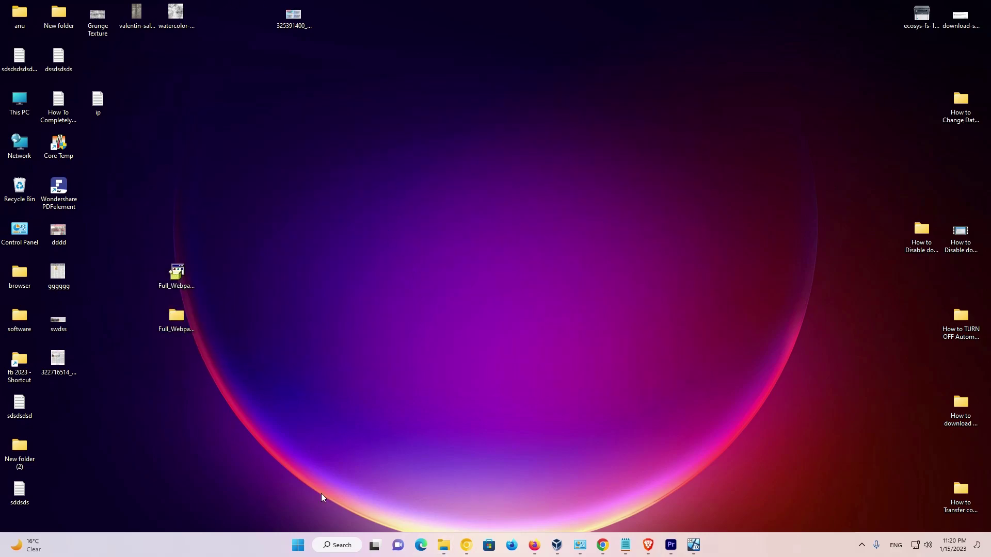
Search Start for Control Panel and open it
{"action": "left_click", "coordinate": [299, 547]}
{"action": "type", "text": "ci"}
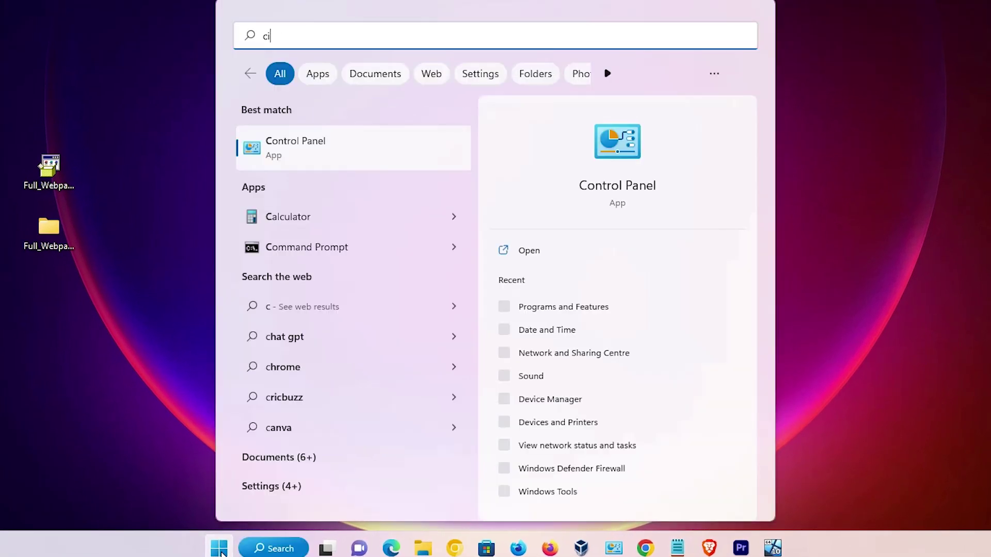
{"action": "key", "text": "BackSpace"}
{"action": "type", "text": "o"}
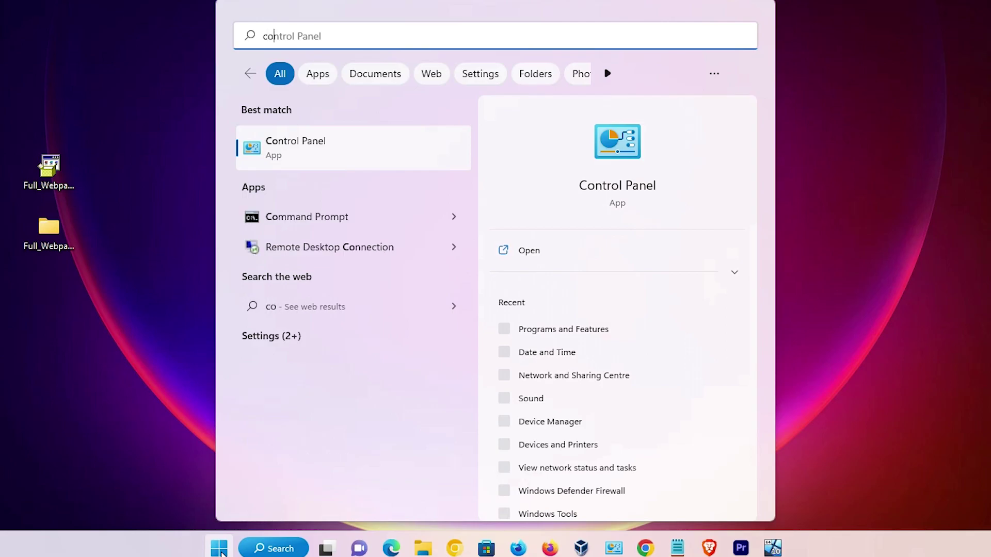
{"action": "left_click", "coordinate": [332, 150]}
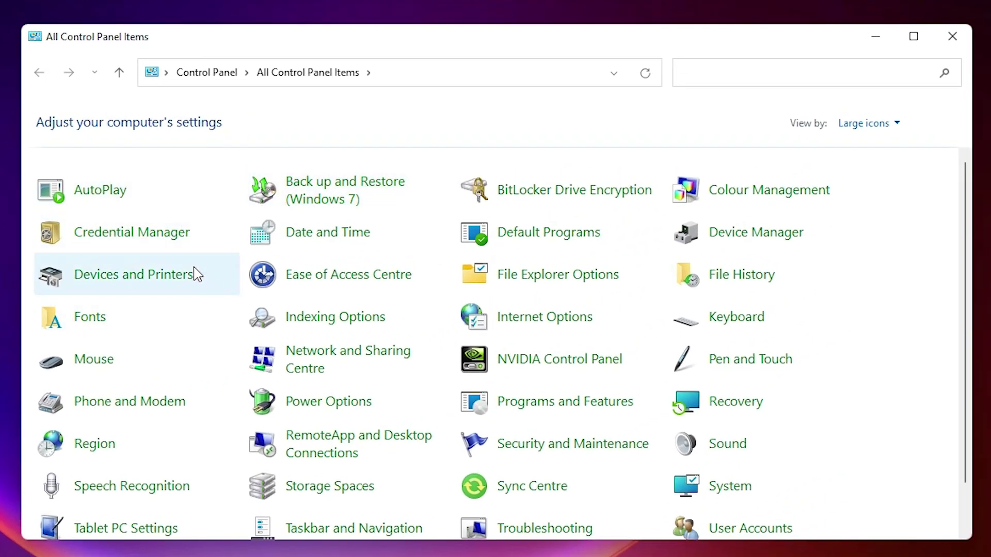
Open Devices and Printers and start adding a new printer
{"action": "left_click", "coordinate": [147, 286]}
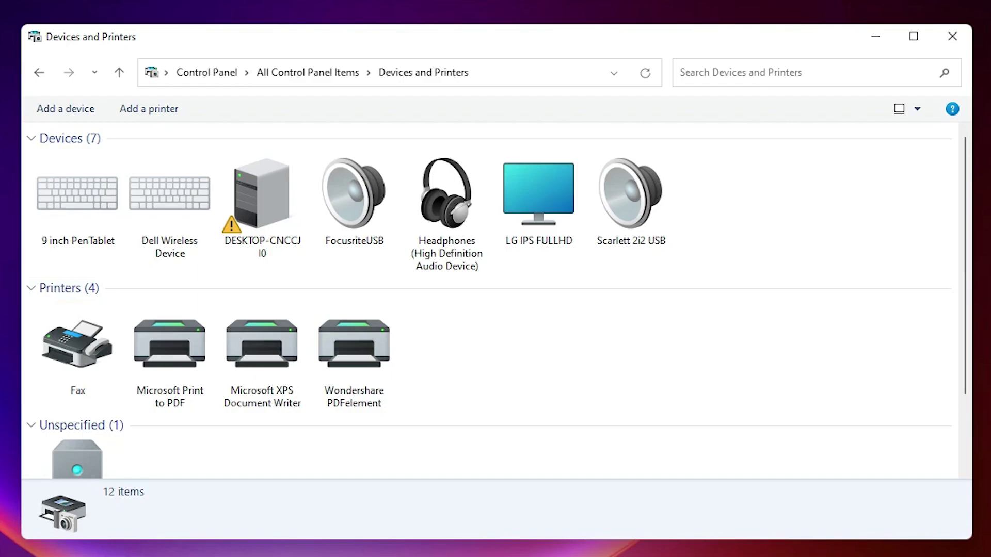
{"action": "left_click", "coordinate": [177, 114]}
{"action": "left_click", "coordinate": [875, 37]}
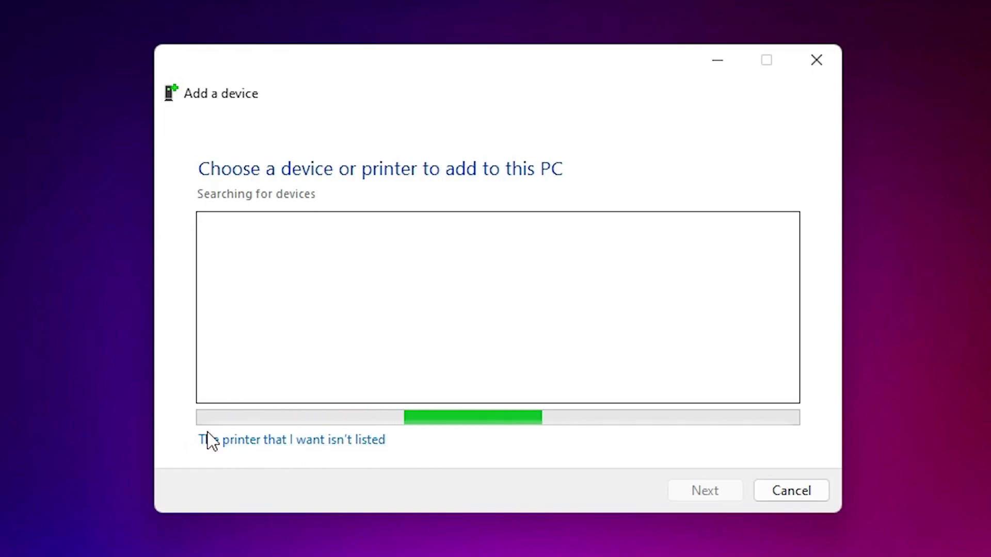
Add a manually configured local printer using the existing USB_001 (Local Port) port
{"action": "left_click", "coordinate": [341, 441]}
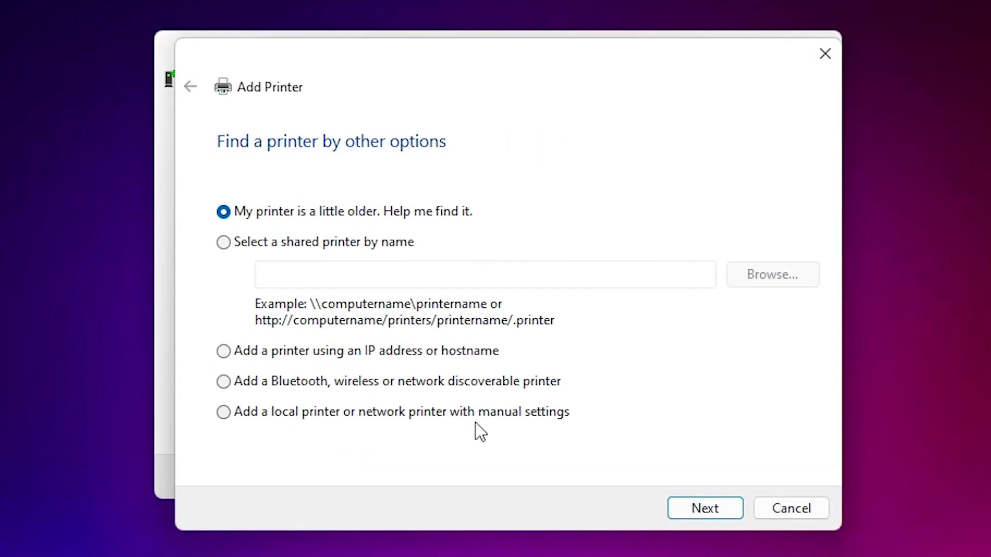
{"action": "left_click", "coordinate": [513, 419]}
{"action": "left_click", "coordinate": [716, 518]}
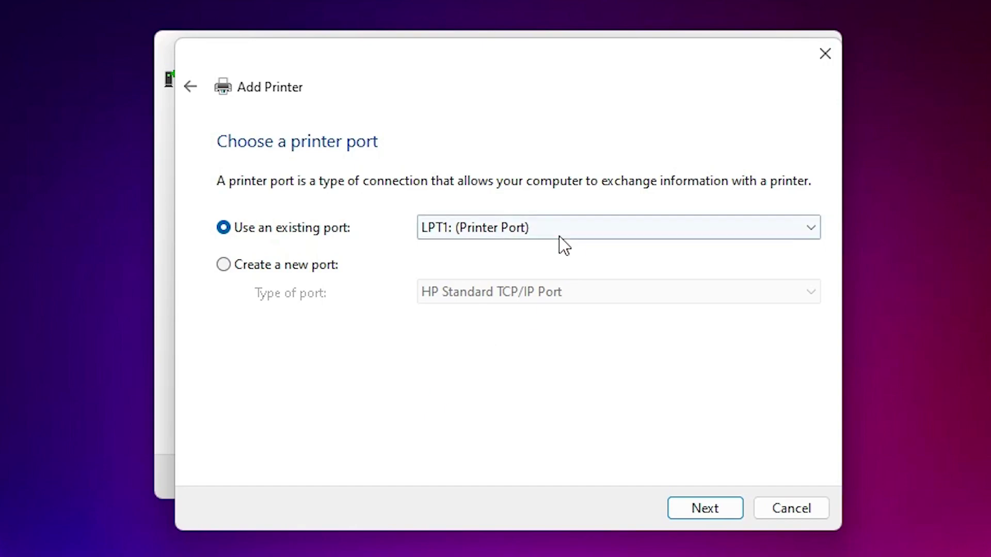
{"action": "left_click", "coordinate": [473, 227]}
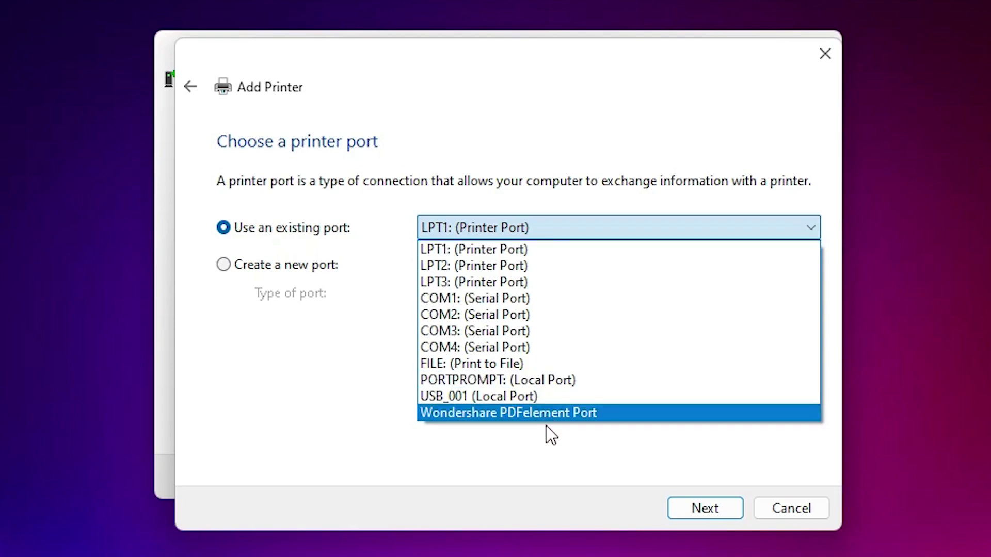
{"action": "left_click", "coordinate": [524, 397]}
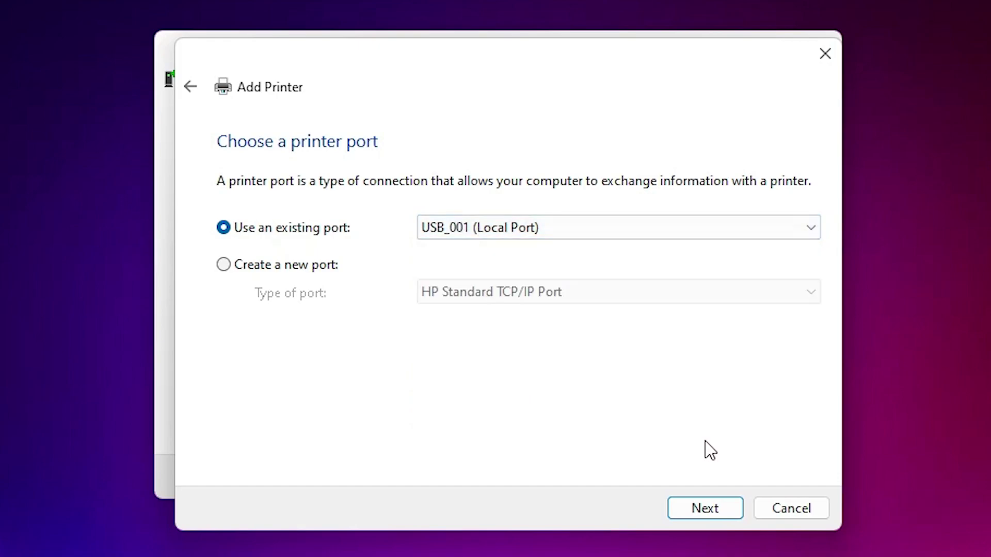
{"action": "left_click", "coordinate": [732, 509]}
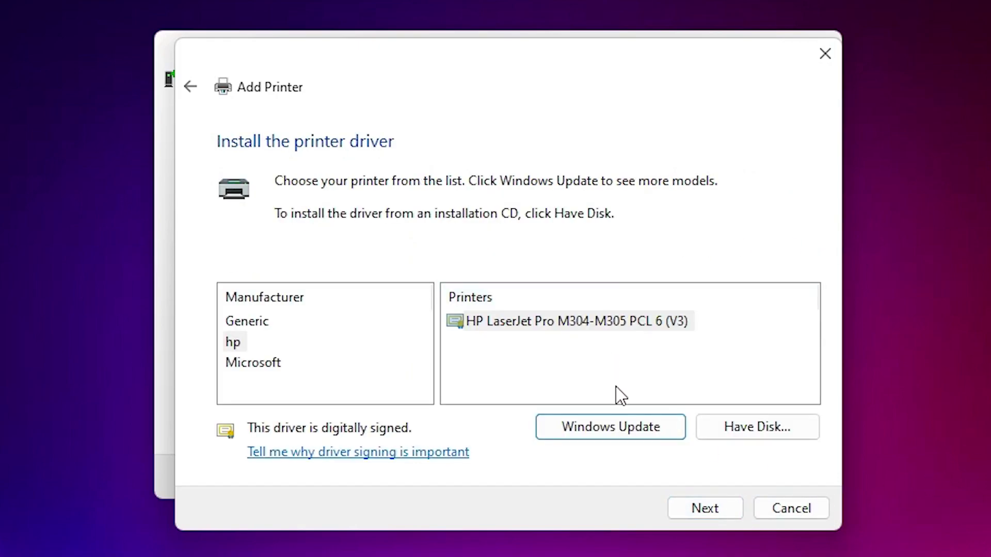
Load the driver from Autorun.inf in the Desktop's Full_Webpack folder using Have Disk
{"action": "left_click", "coordinate": [766, 432]}
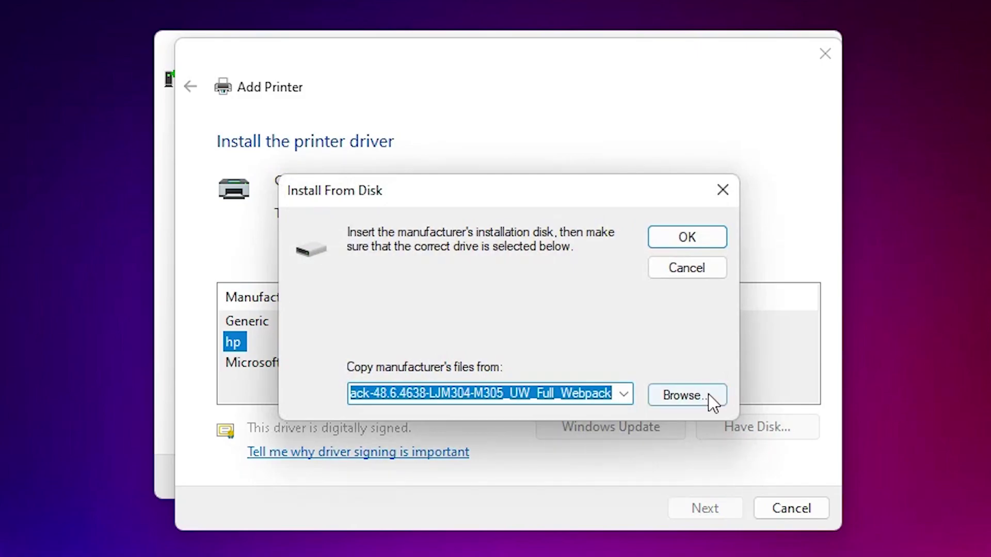
{"action": "left_click", "coordinate": [711, 400]}
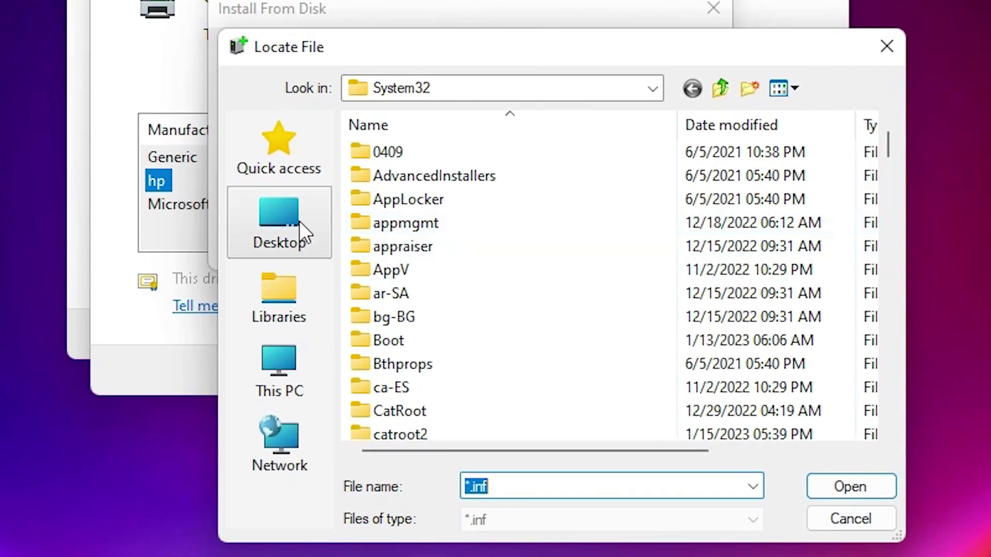
{"action": "left_click", "coordinate": [343, 382]}
{"action": "scroll", "coordinate": [511, 342], "scroll_direction": "down", "scroll_amount": 6}
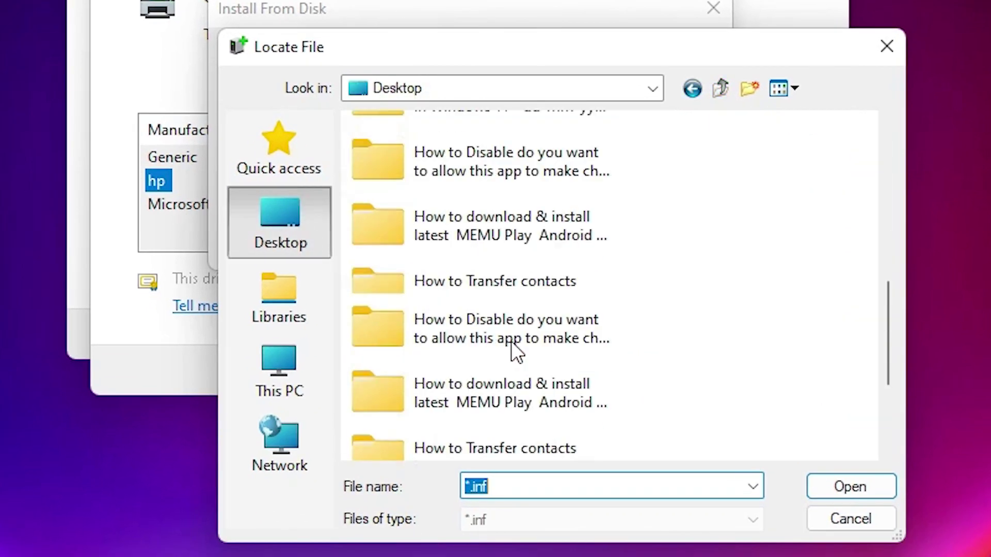
{"action": "scroll", "coordinate": [510, 342], "scroll_direction": "up", "scroll_amount": 2}
{"action": "scroll", "coordinate": [511, 341], "scroll_direction": "up", "scroll_amount": 2}
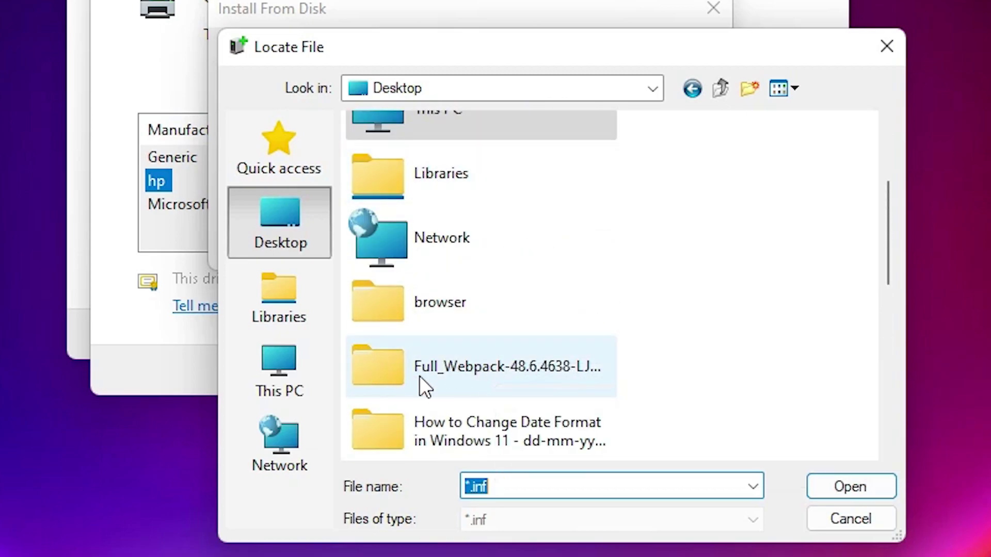
{"action": "double_click", "coordinate": [480, 378]}
{"action": "scroll", "coordinate": [565, 354], "scroll_direction": "down", "scroll_amount": 2}
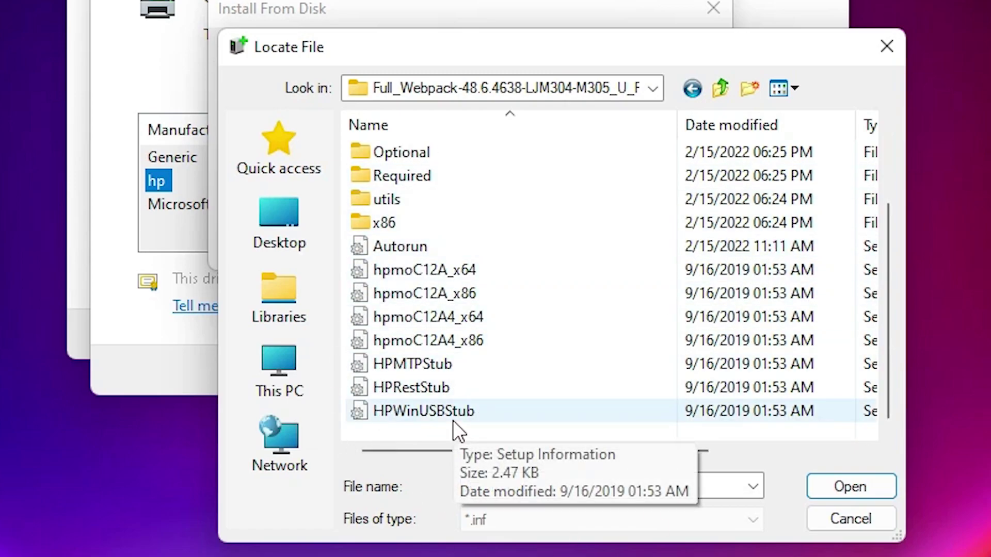
{"action": "left_click", "coordinate": [430, 240]}
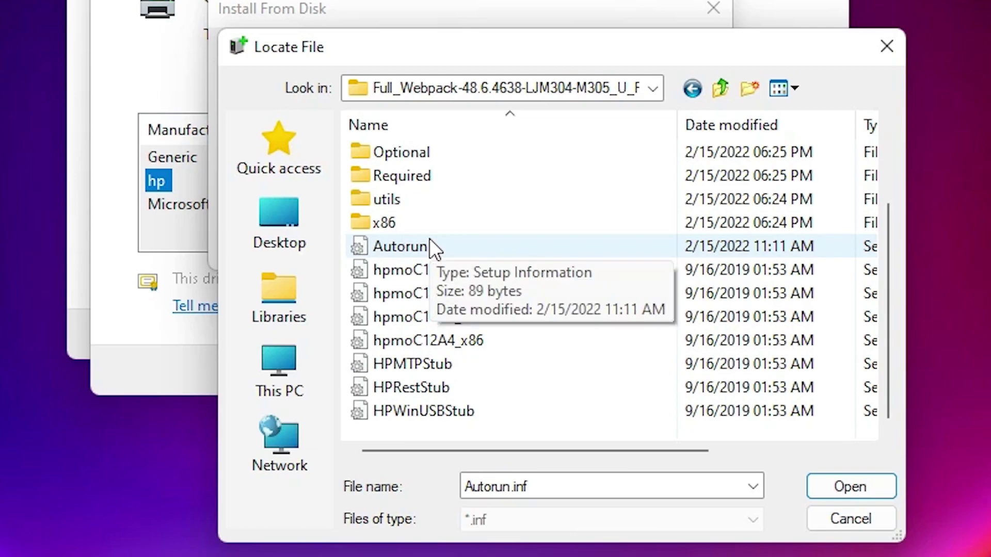
{"action": "double_click", "coordinate": [430, 239]}
Select the HP M304-M305 PCL 6 (V3) driver and replace the current driver
{"action": "left_click", "coordinate": [665, 64]}
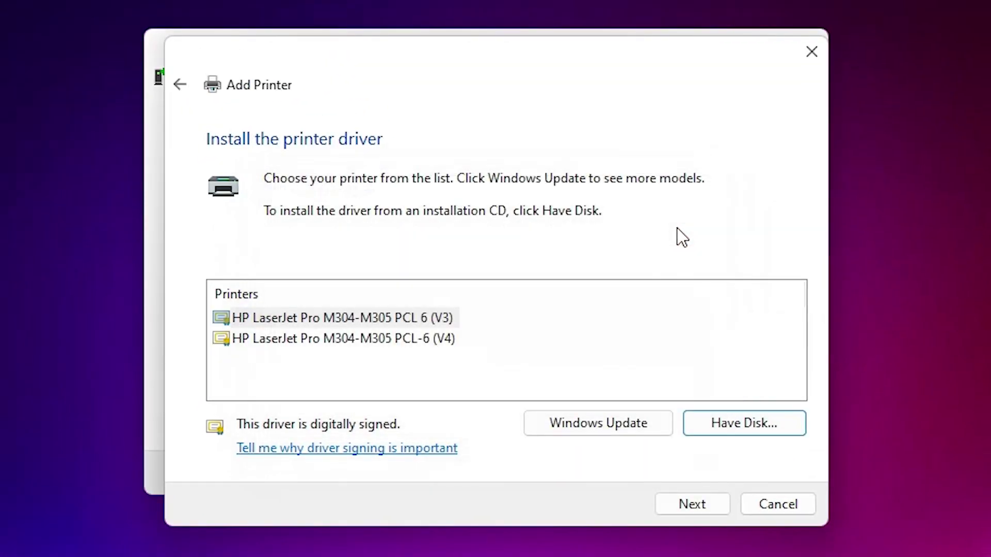
{"action": "left_click", "coordinate": [347, 325]}
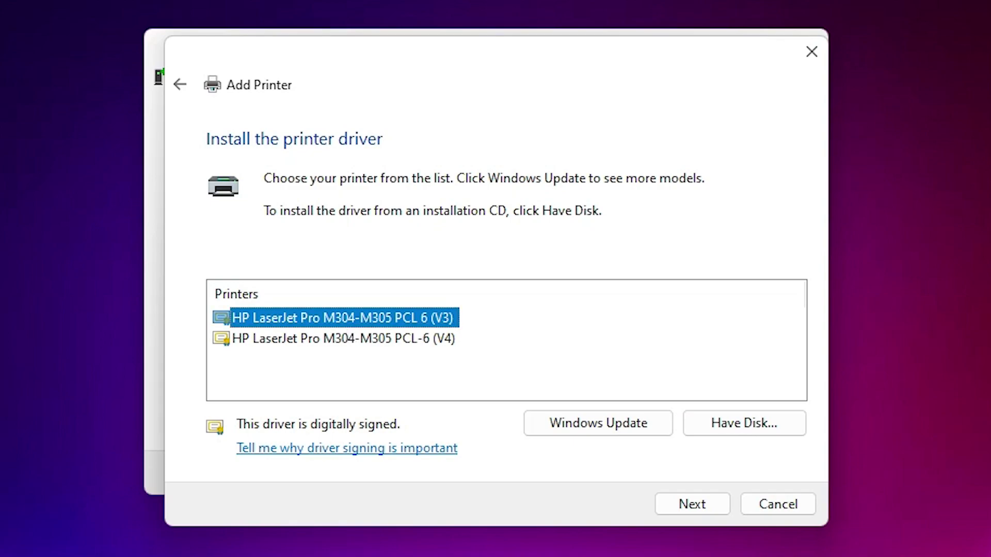
{"action": "left_click", "coordinate": [689, 506]}
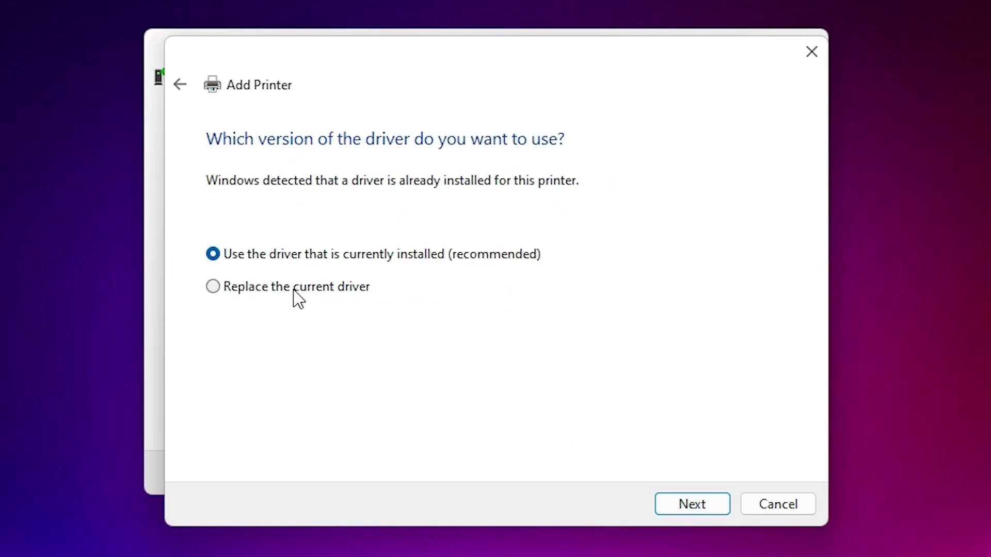
{"action": "left_click", "coordinate": [295, 290]}
{"action": "left_click", "coordinate": [703, 509]}
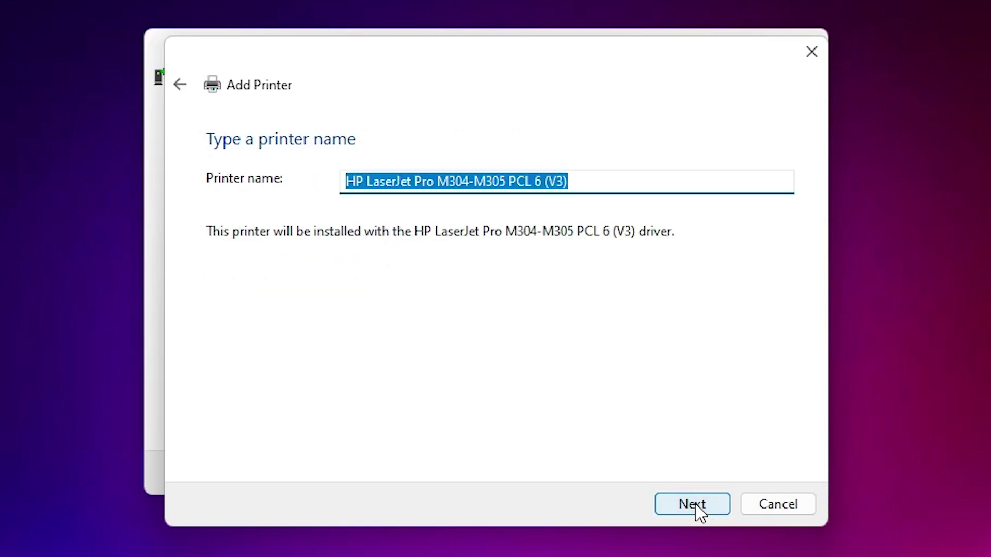
Name the printer 'HP LaserJet Pro M304 a' and install it
{"action": "left_click", "coordinate": [463, 181]}
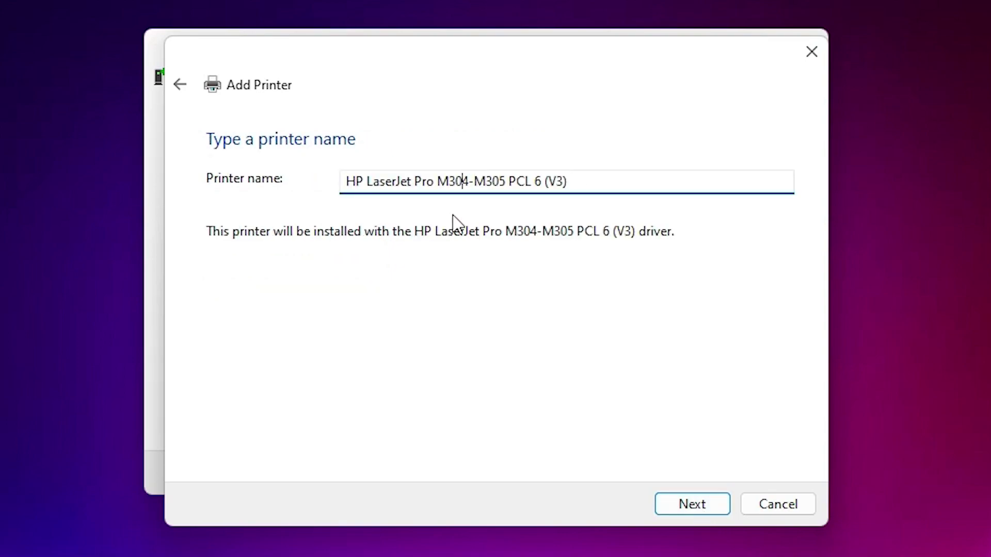
{"action": "left_click_drag", "start_coordinate": [469, 181], "coordinate": [606, 191]}
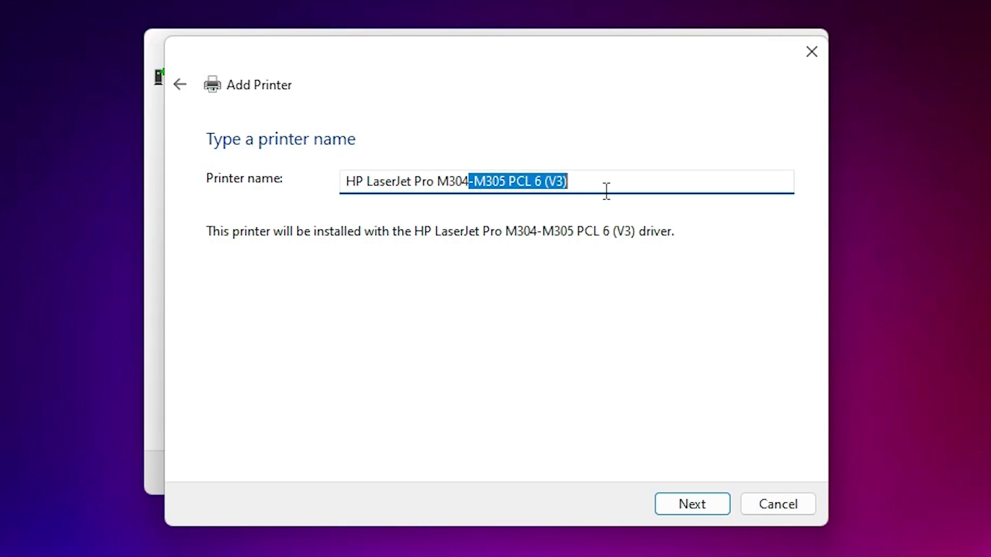
{"action": "type", "text": "a"}
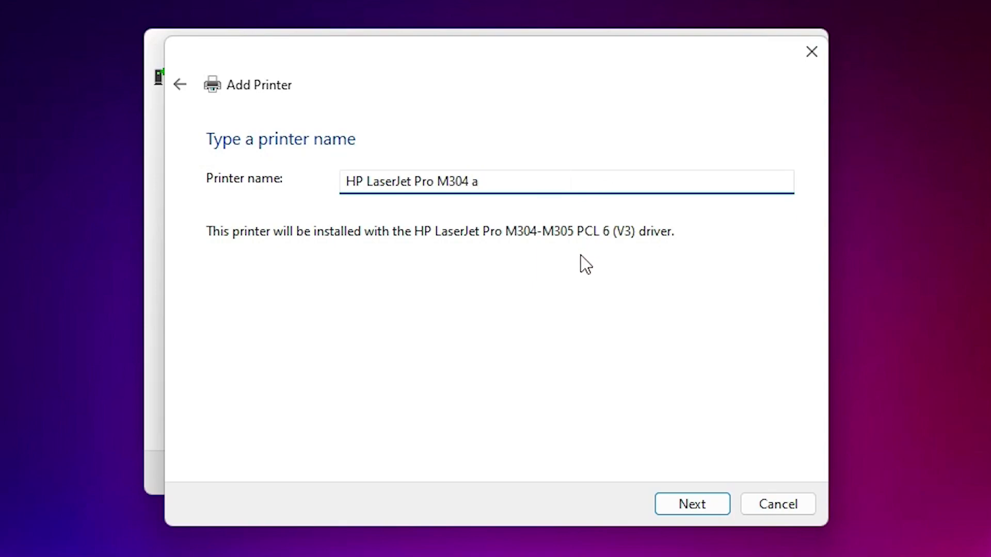
{"action": "left_click", "coordinate": [692, 499]}
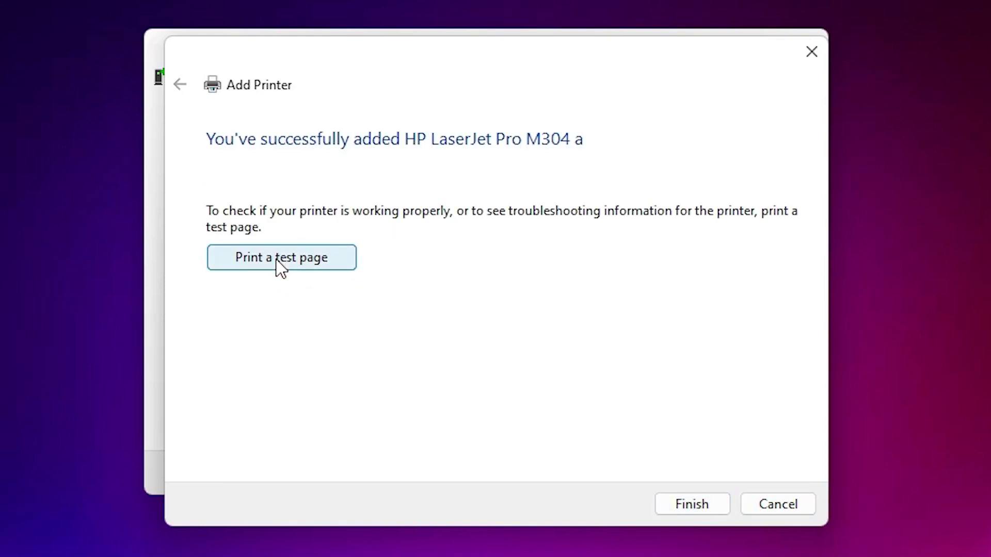
Finish the wizard and confirm HP LaserJet Pro M304 a is listed in Devices and Printers
{"action": "left_click", "coordinate": [684, 507]}
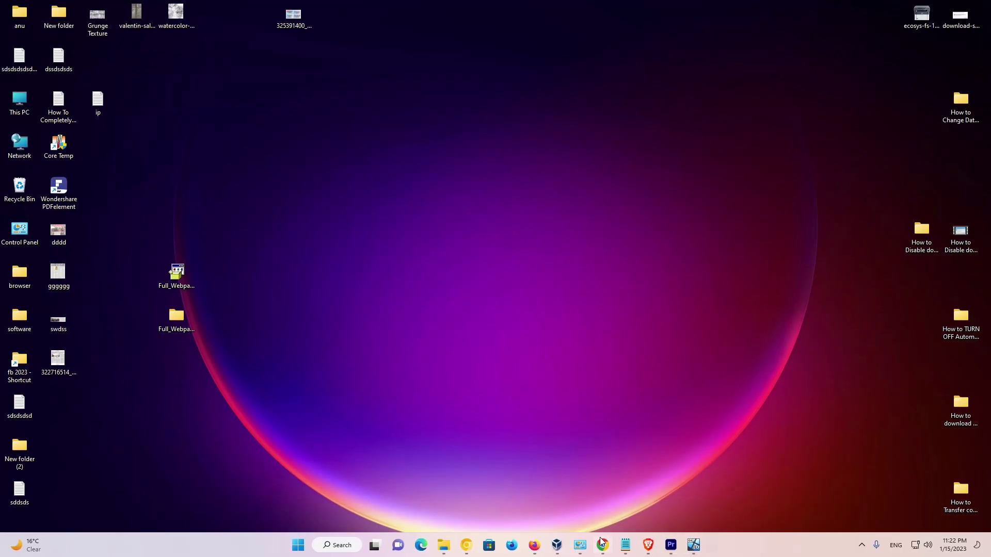
{"action": "mouse_move", "coordinate": [580, 544]}
{"action": "left_click", "coordinate": [639, 476]}
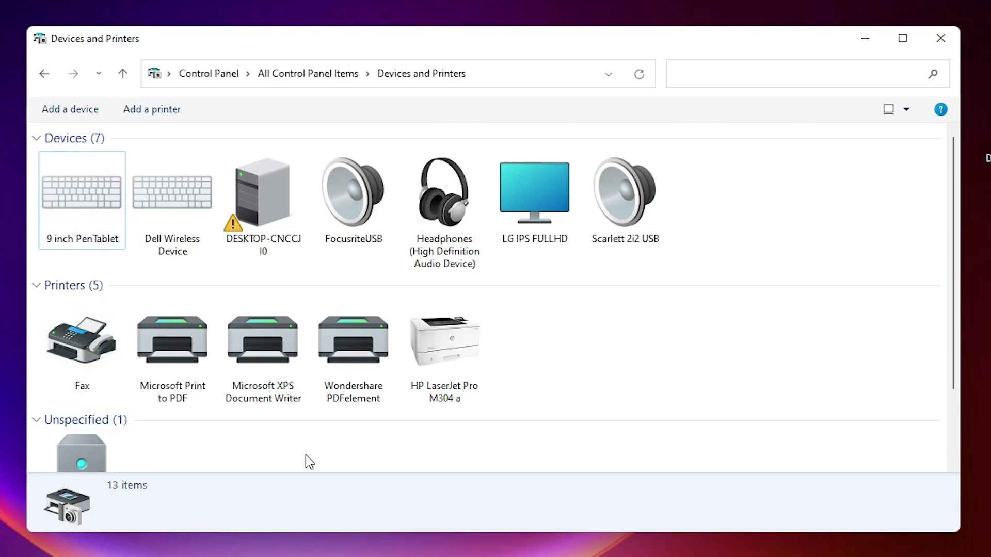
{"action": "left_click", "coordinate": [440, 357]}
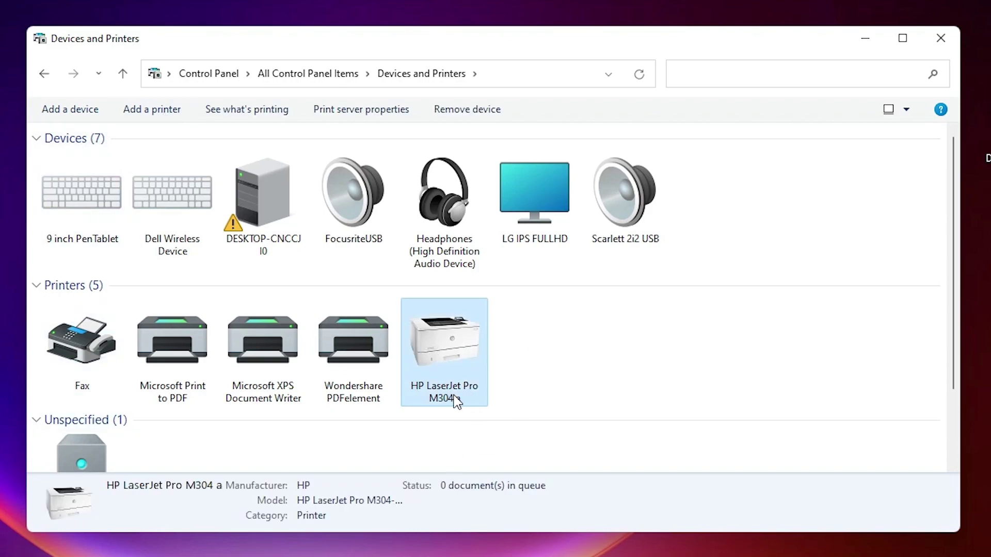